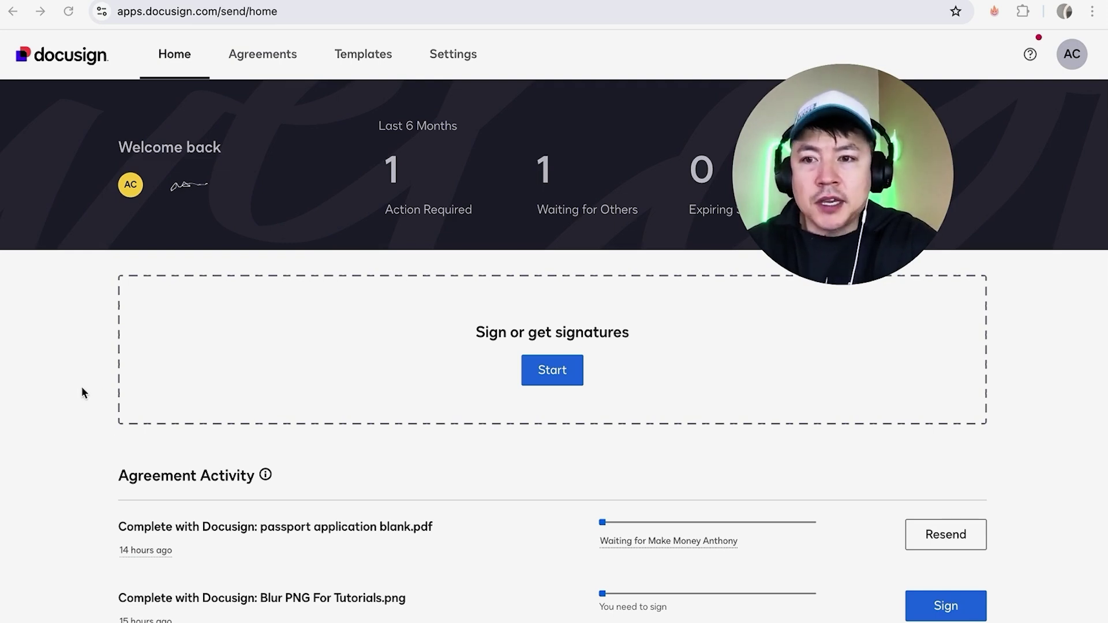
# - Open the Agreements inbox listing the envelopes and their statuses
pyautogui.click(264, 56)
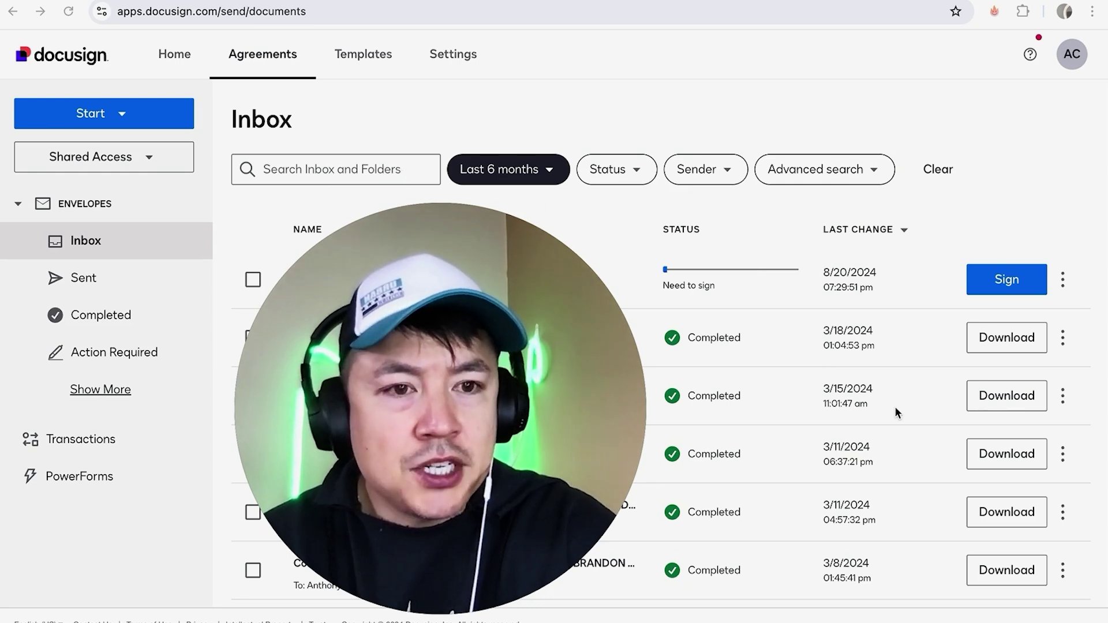
# - Download only the completed document as a PDF, leaving Combine all PDFs unchecked
pyautogui.click(969, 345)
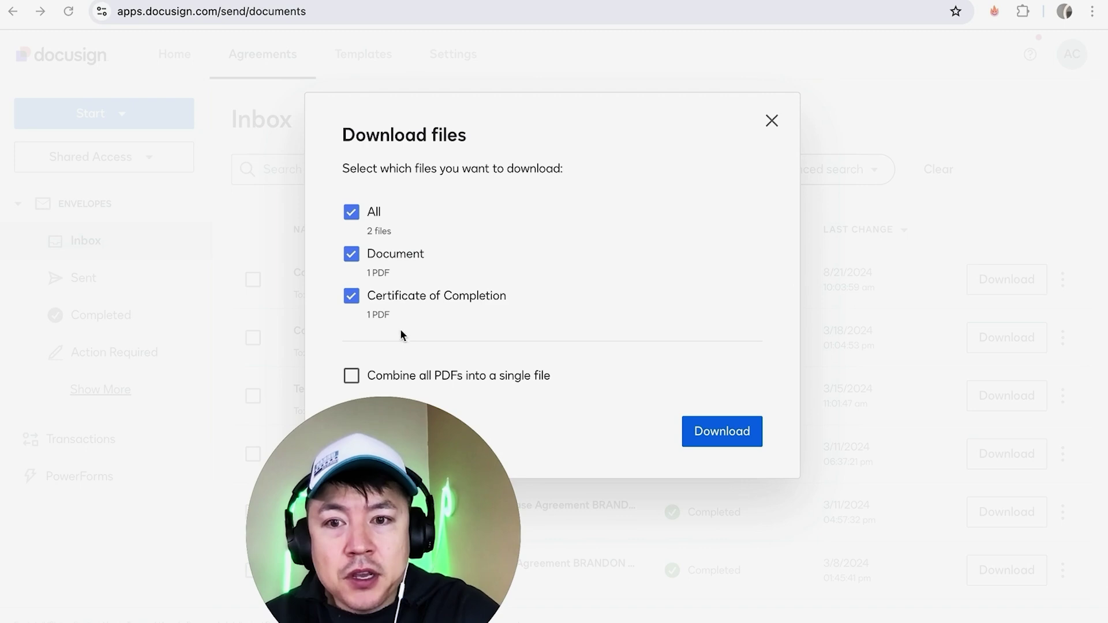
pyautogui.click(352, 376)
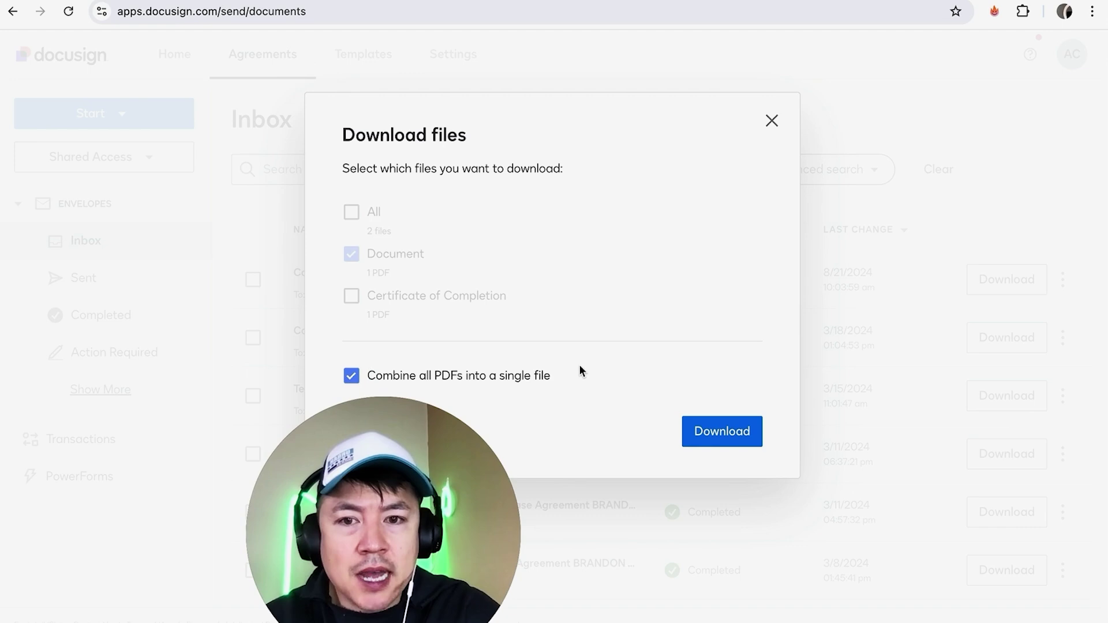
pyautogui.click(353, 379)
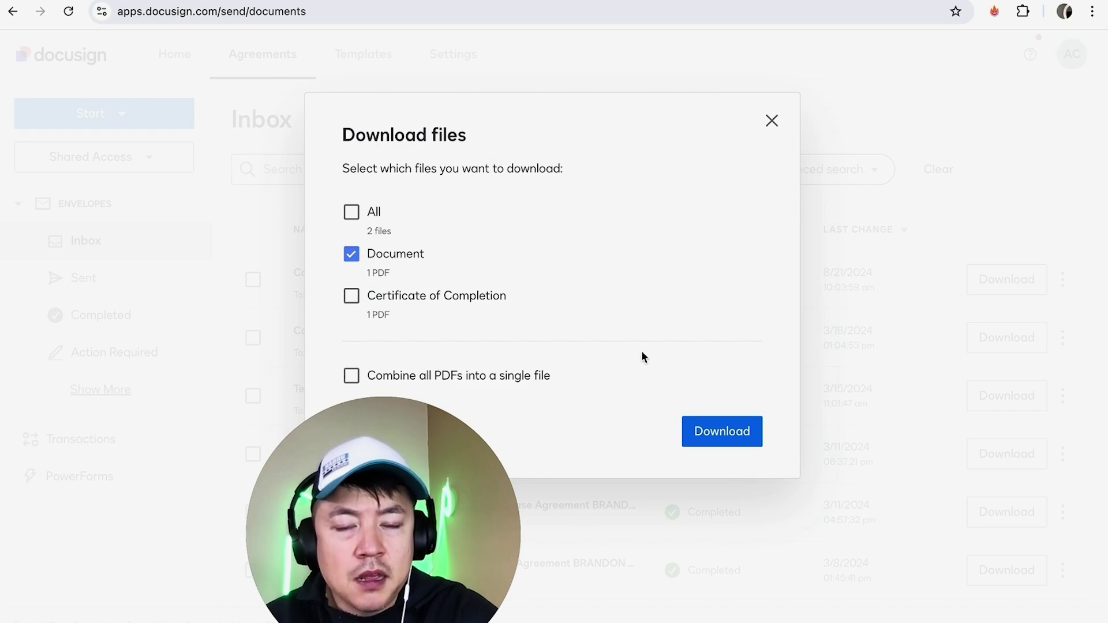
pyautogui.click(727, 422)
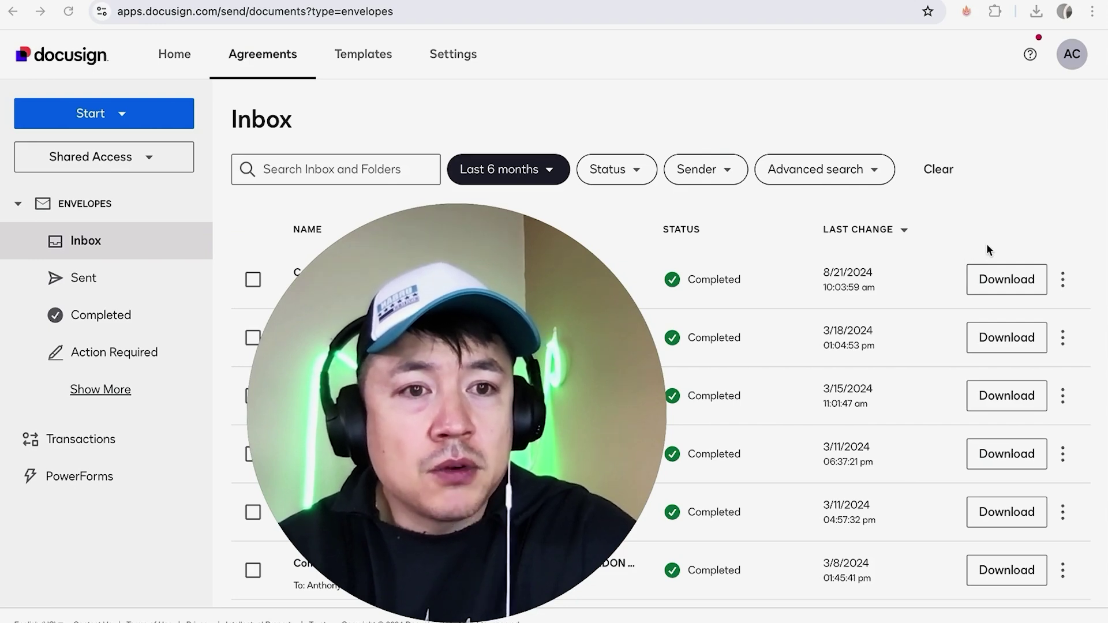
# - Open the extra-actions menu on the most recent completed envelope
pyautogui.click(1062, 279)
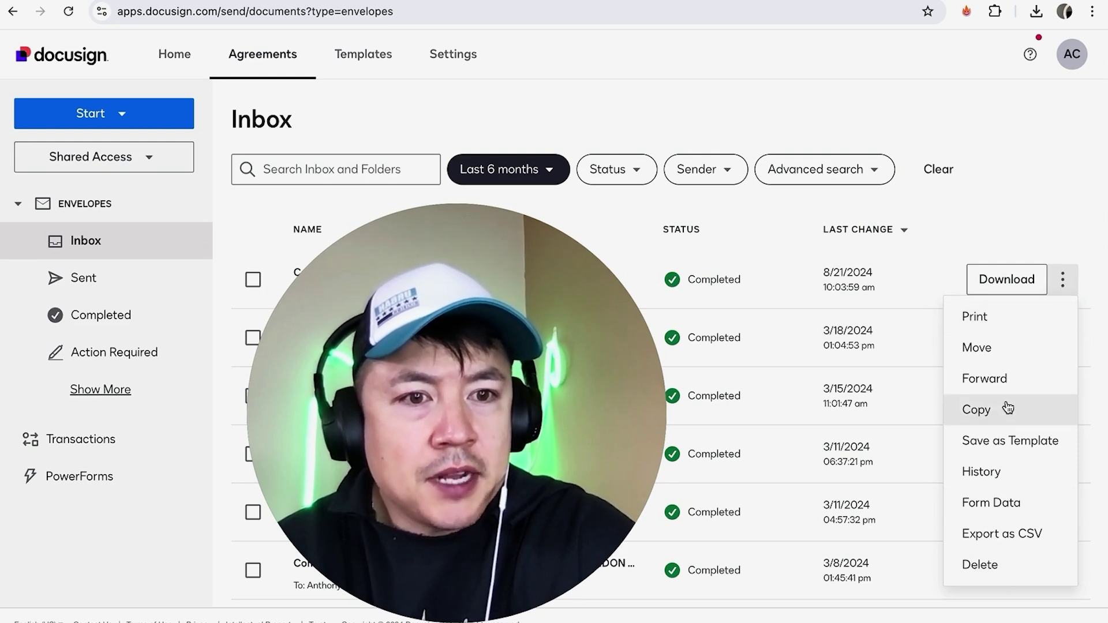
# - Forward the envelope and expand its Add recipients and Add message sections
pyautogui.click(1014, 380)
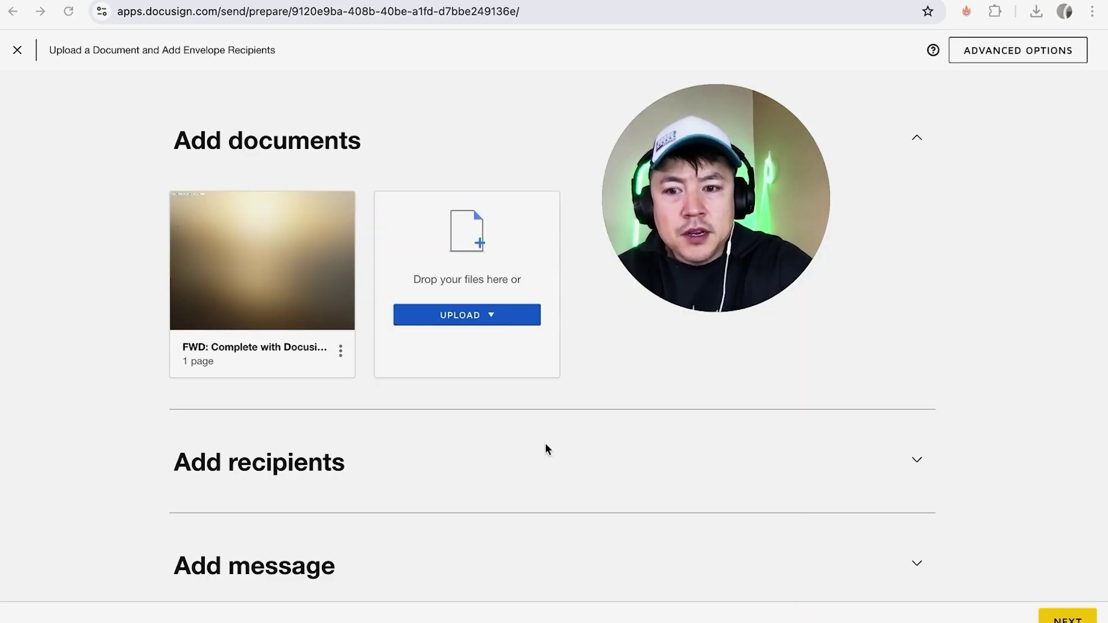
pyautogui.scroll(-1, 545, 443)
pyautogui.scroll(1, 544, 443)
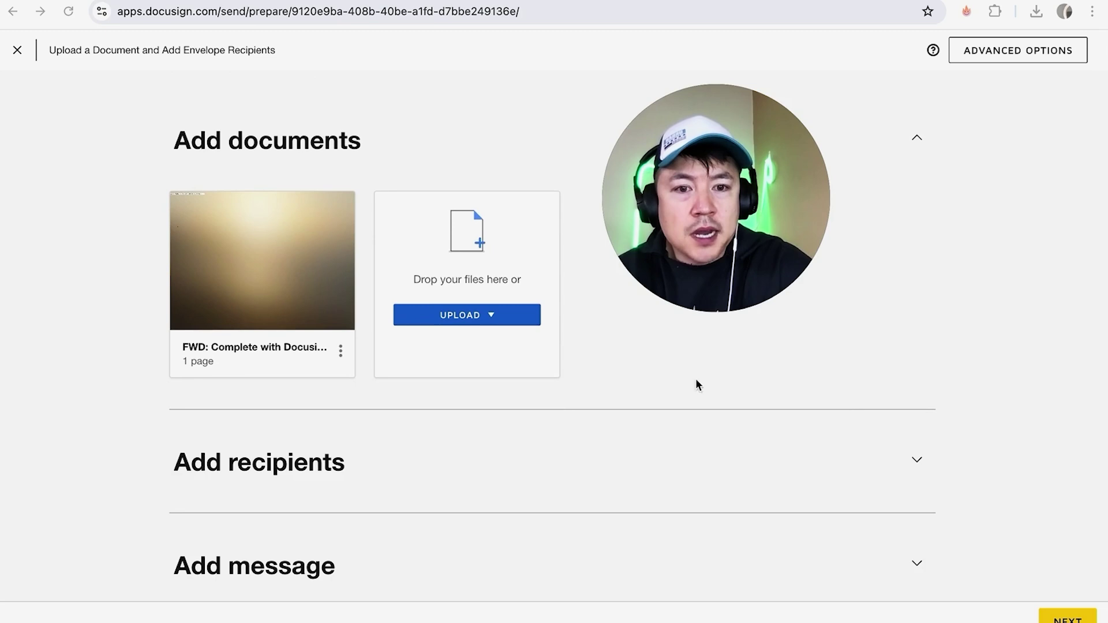
pyautogui.click(917, 460)
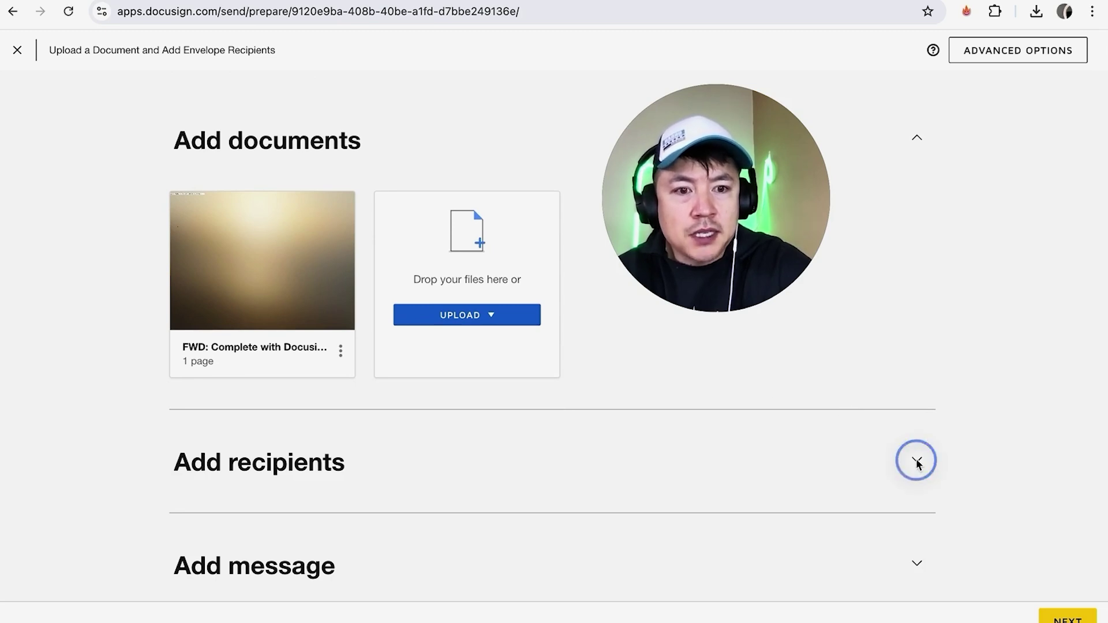
pyautogui.scroll(-3, 718, 418)
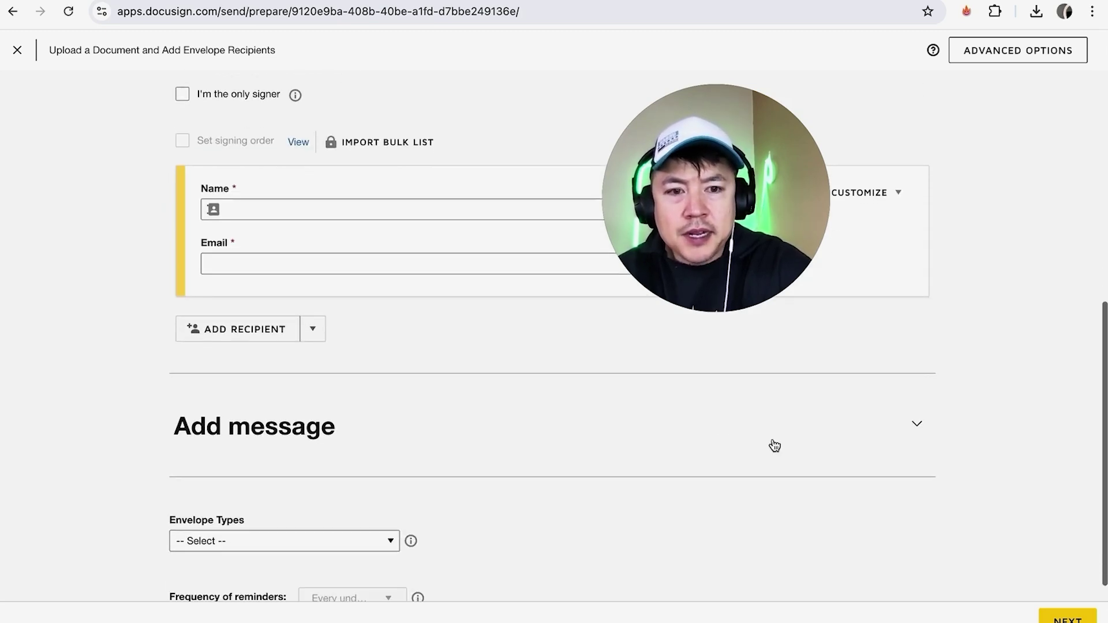
pyautogui.click(916, 424)
pyautogui.scroll(-3, 618, 474)
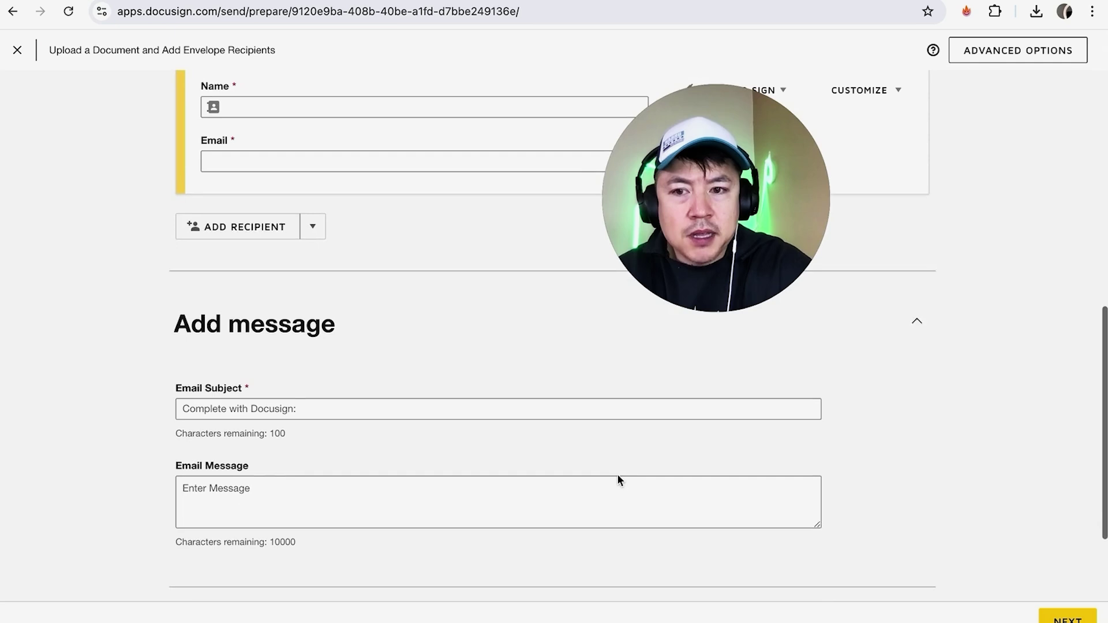
pyautogui.scroll(-3, 803, 475)
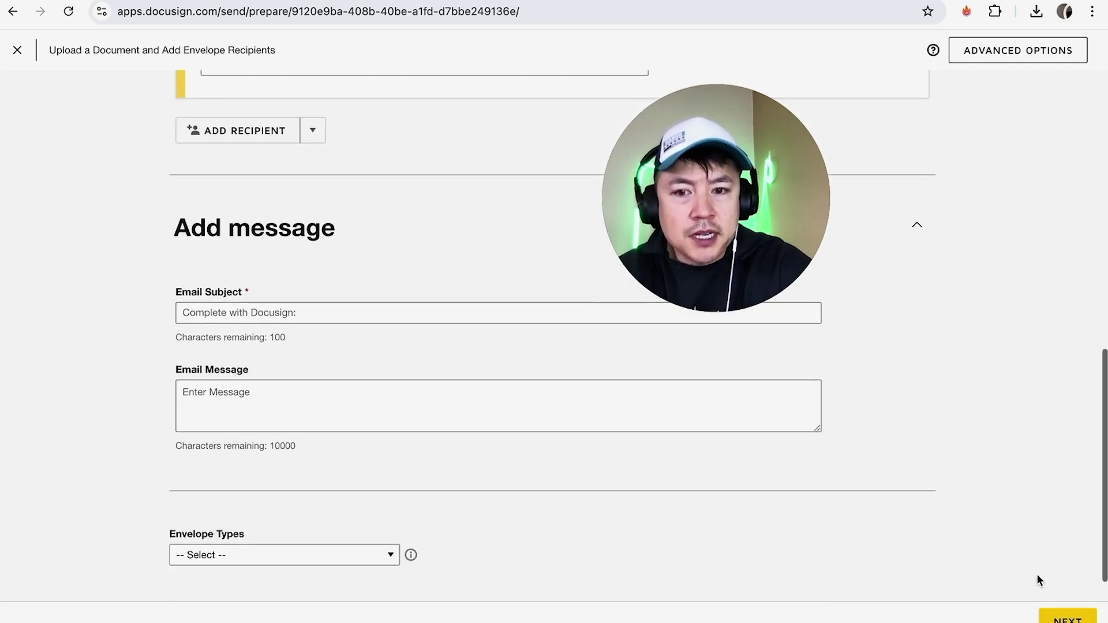